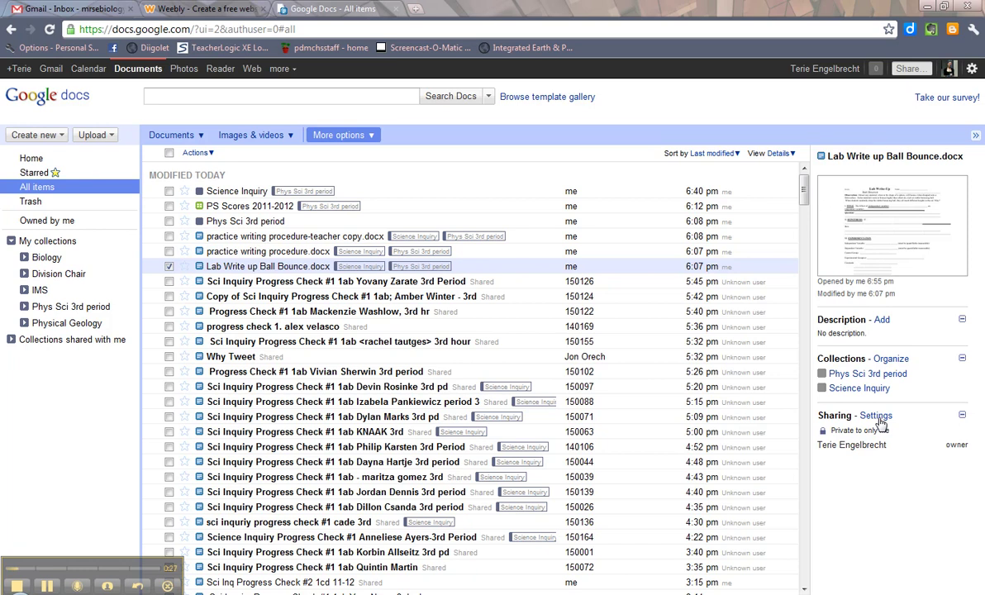
- In the write-up's sharing settings, add a coworker from autocomplete after typing part of their name
left_click(879, 419)
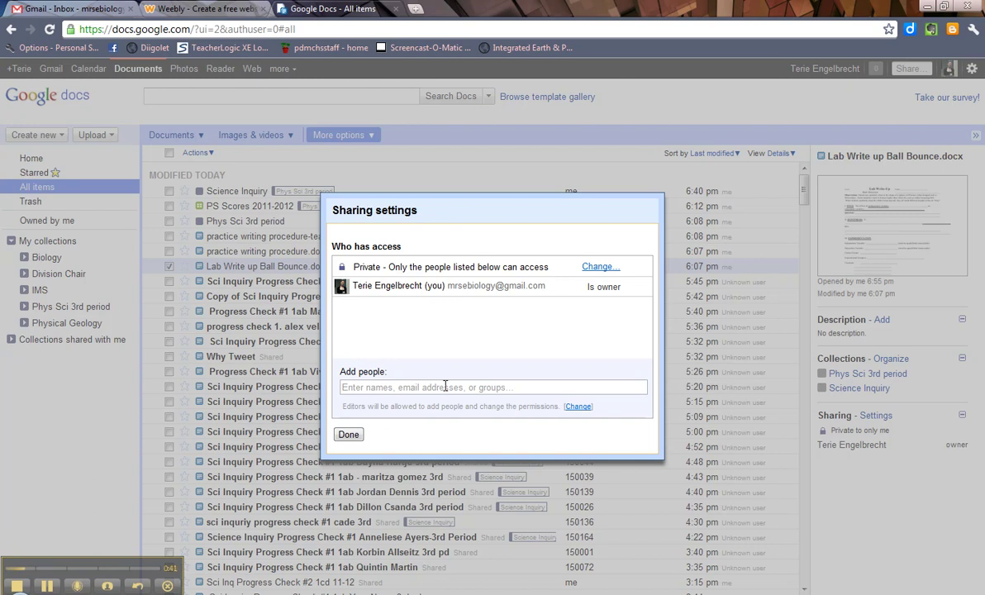
left_click(368, 390)
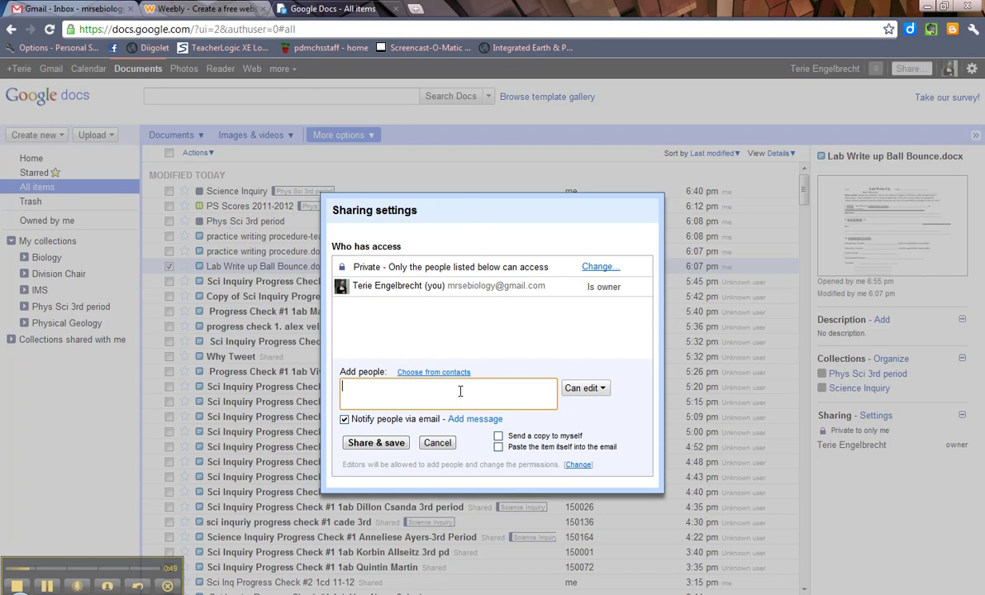
type("shepa")
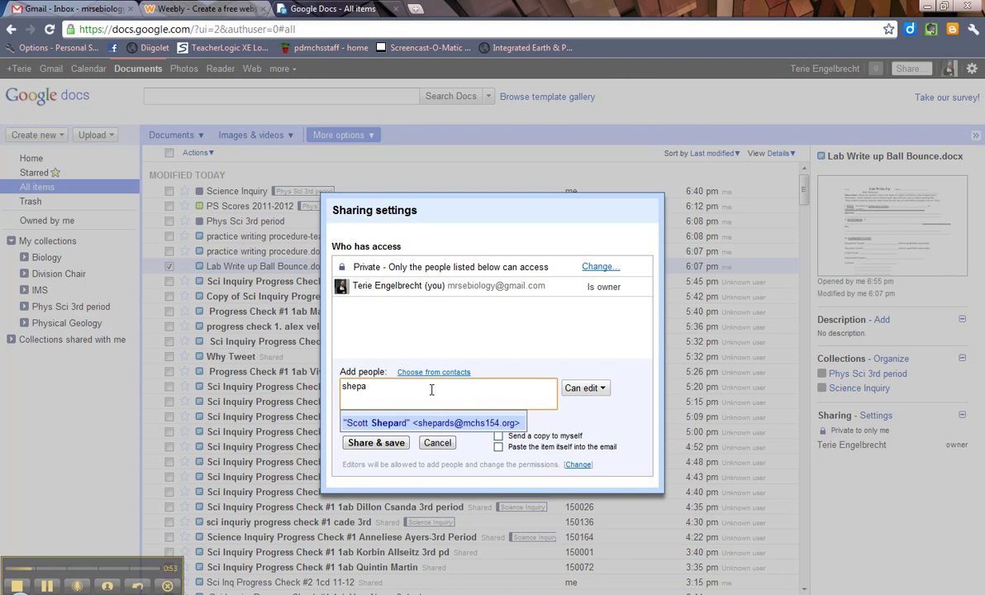
left_click(476, 424)
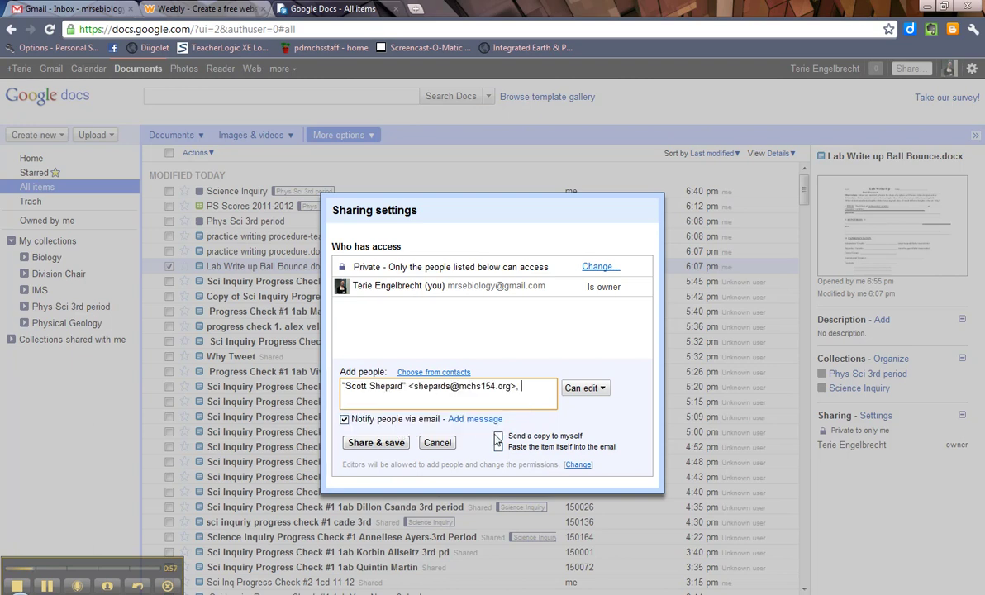
- Pick a contact from the Coworkers group in the contact picker as the recipient
left_click(433, 372)
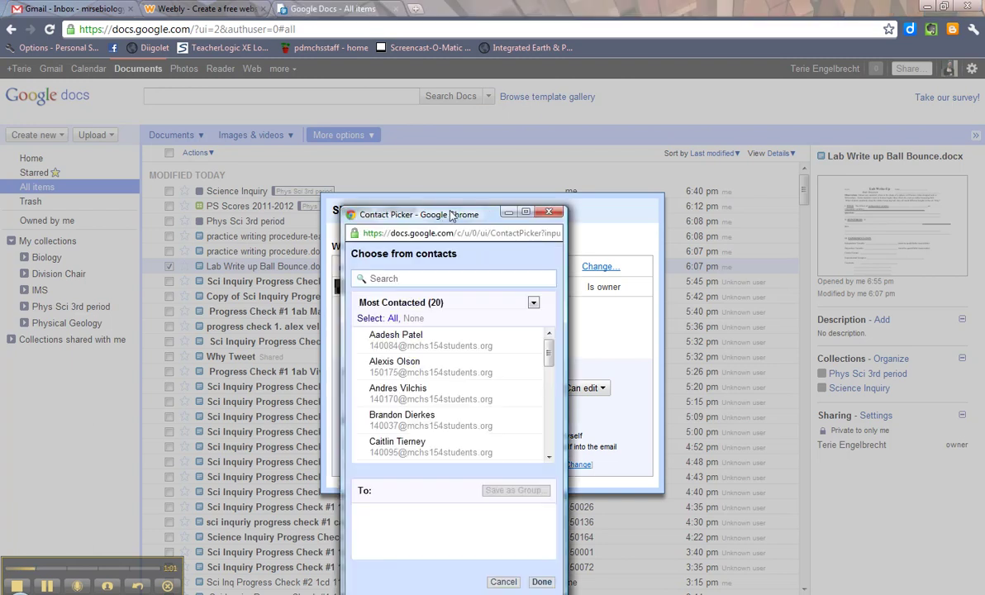
left_click_drag(446, 211, 401, 106)
left_click(466, 183)
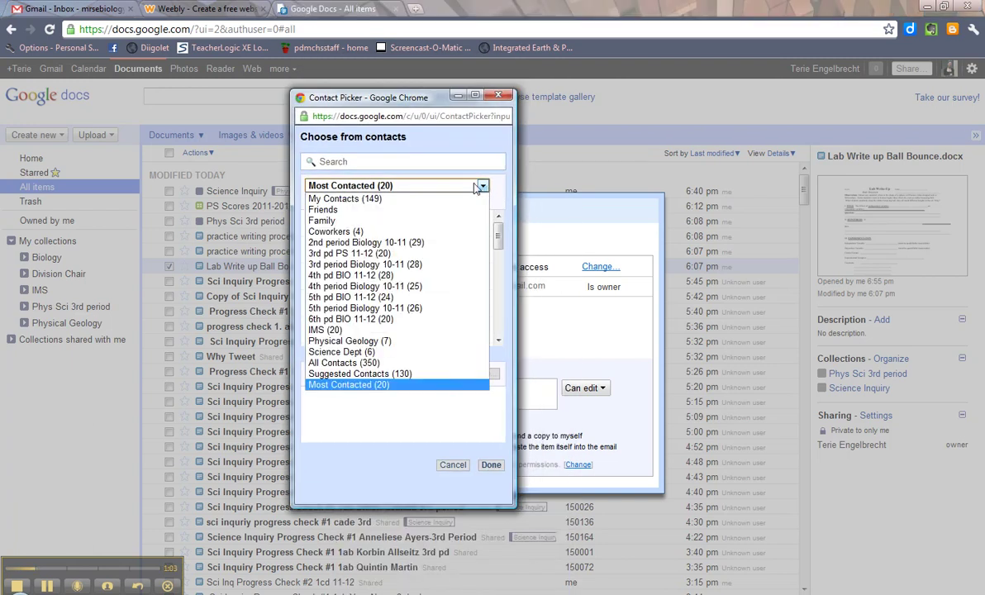
left_click(330, 231)
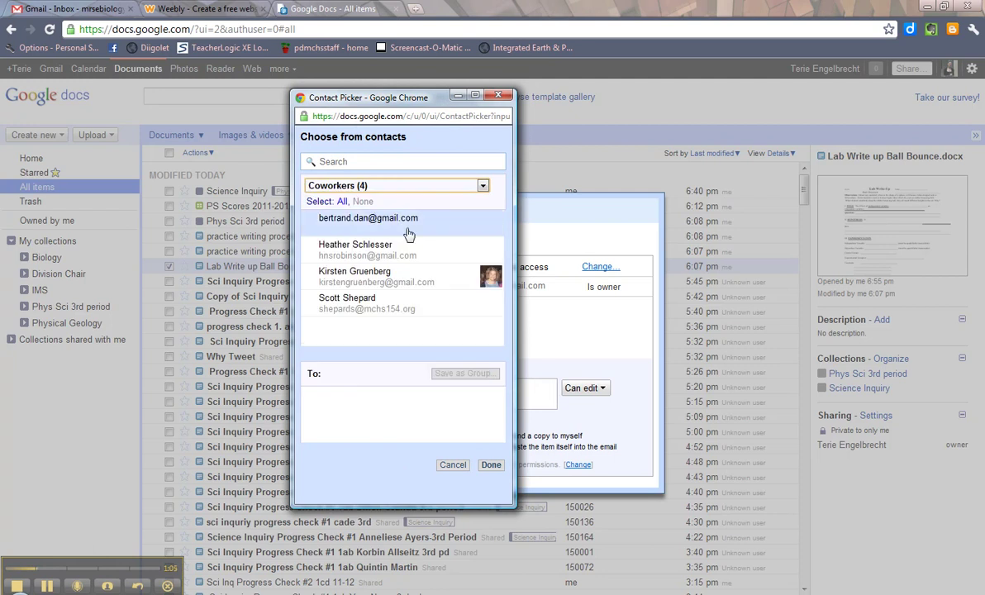
left_click(351, 275)
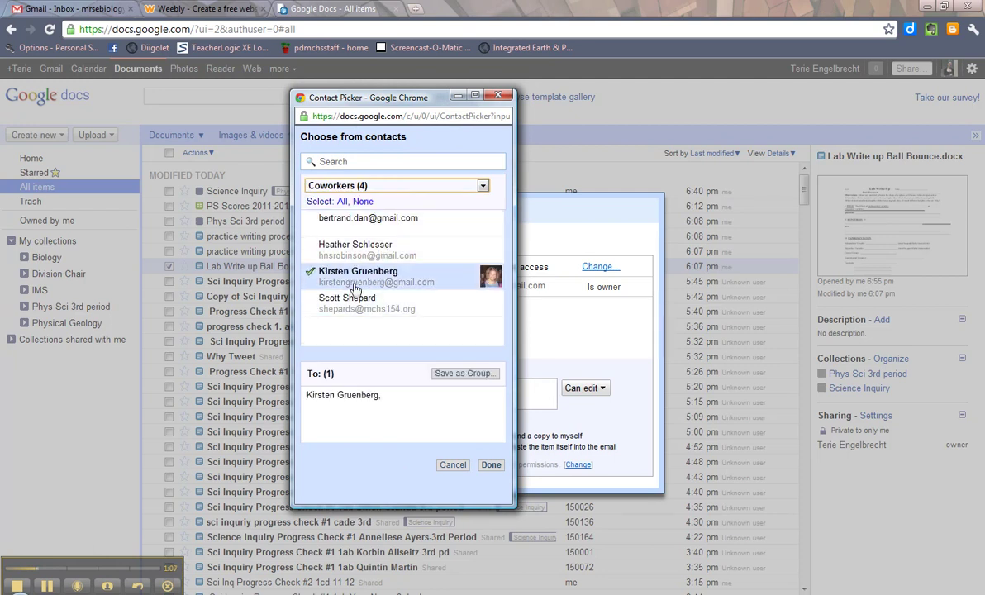
left_click(490, 464)
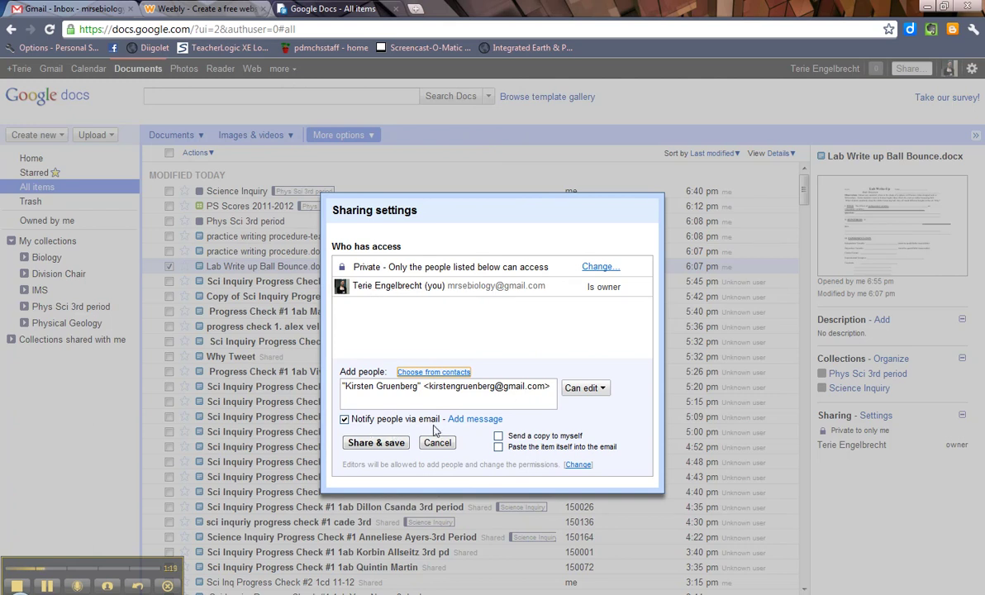
- Keep Notify people via email checked and start an empty personal message for the invitation
left_click(344, 421)
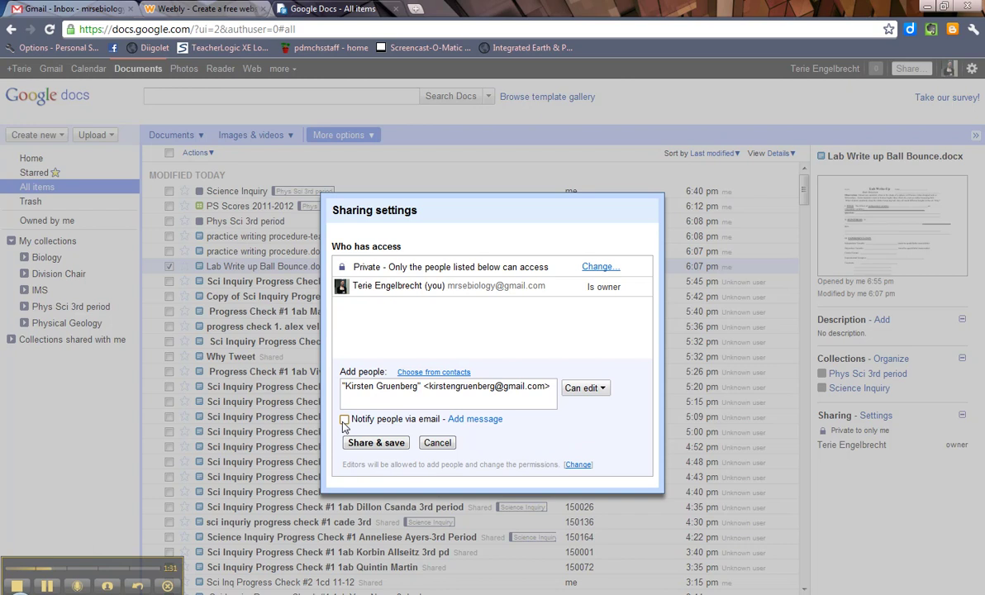
left_click(343, 420)
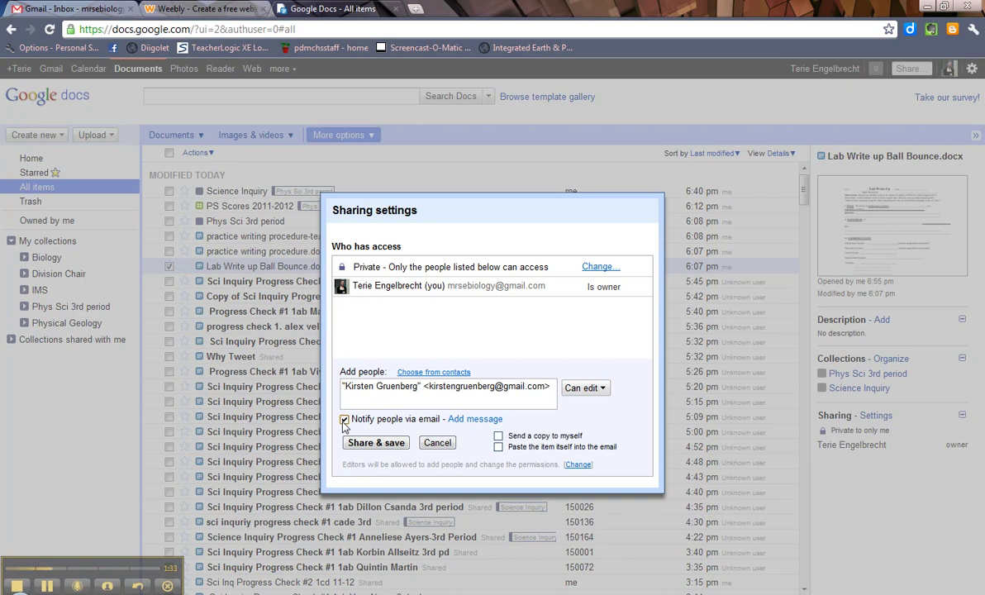
left_click(475, 419)
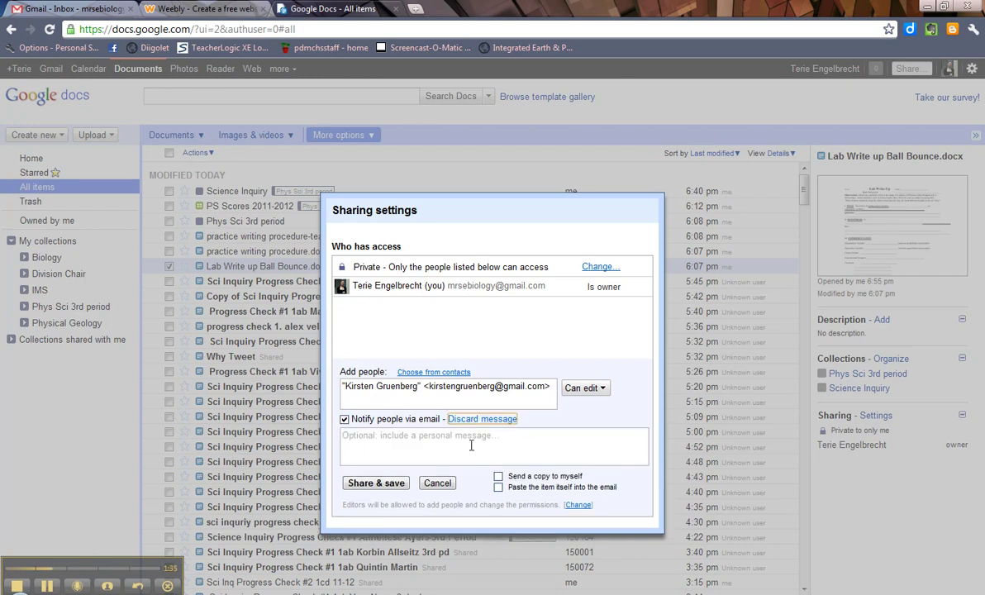
left_click(471, 446)
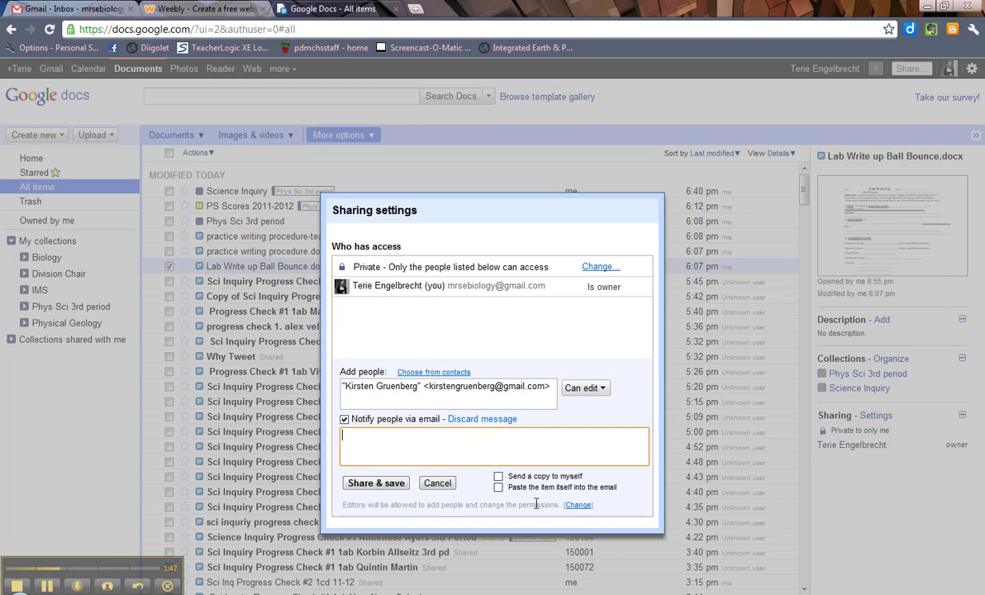
- Share with the coworker as Can edit, then remove them and save so only the owner remains
left_click(378, 482)
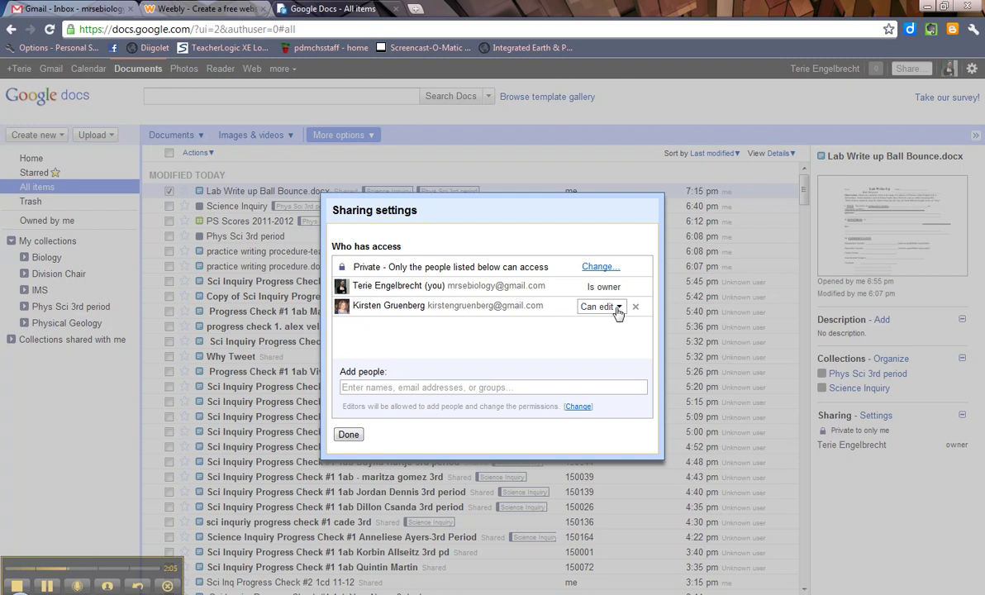
left_click(618, 311)
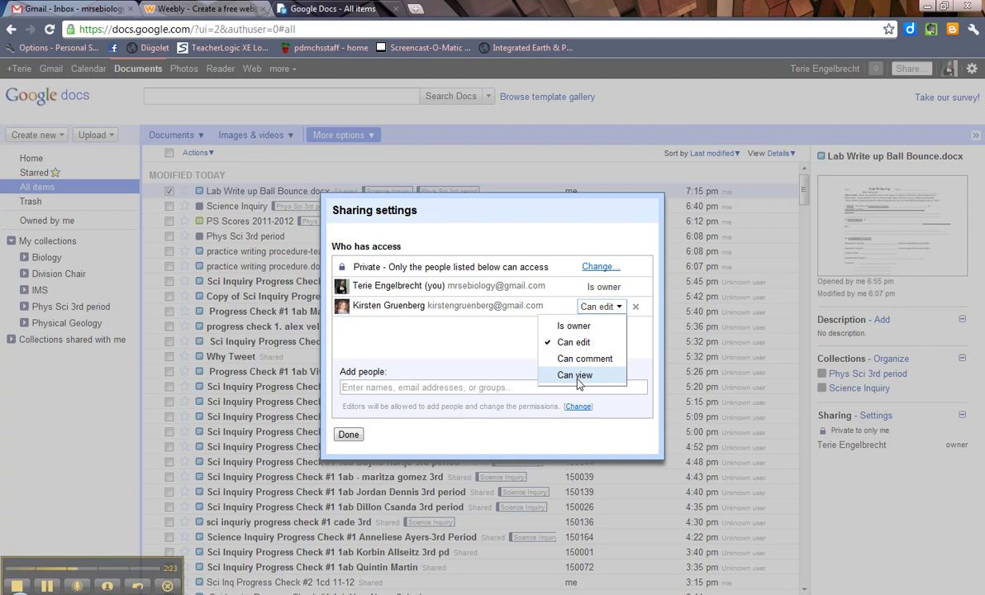
left_click(510, 369)
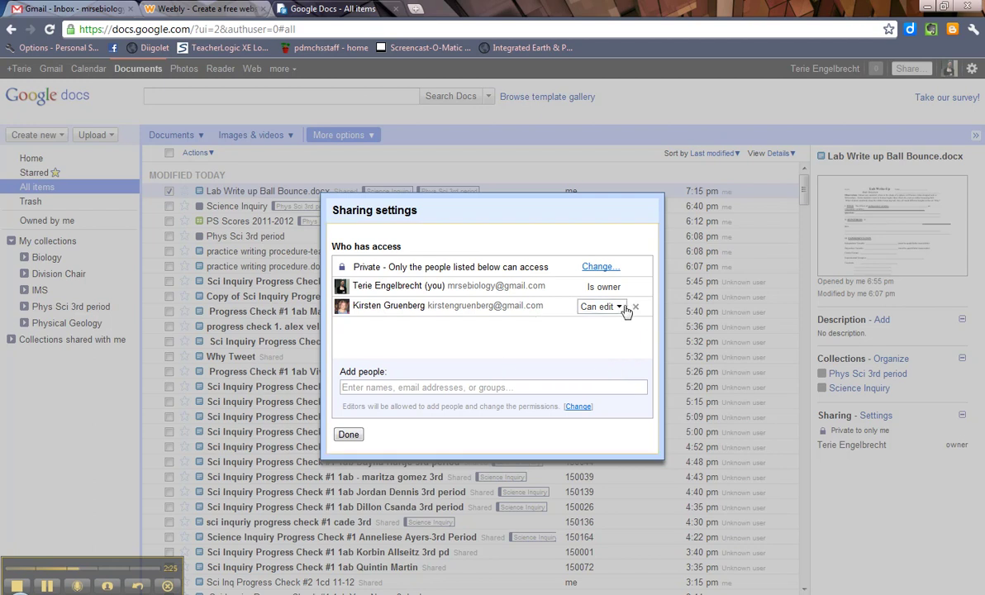
left_click(635, 308)
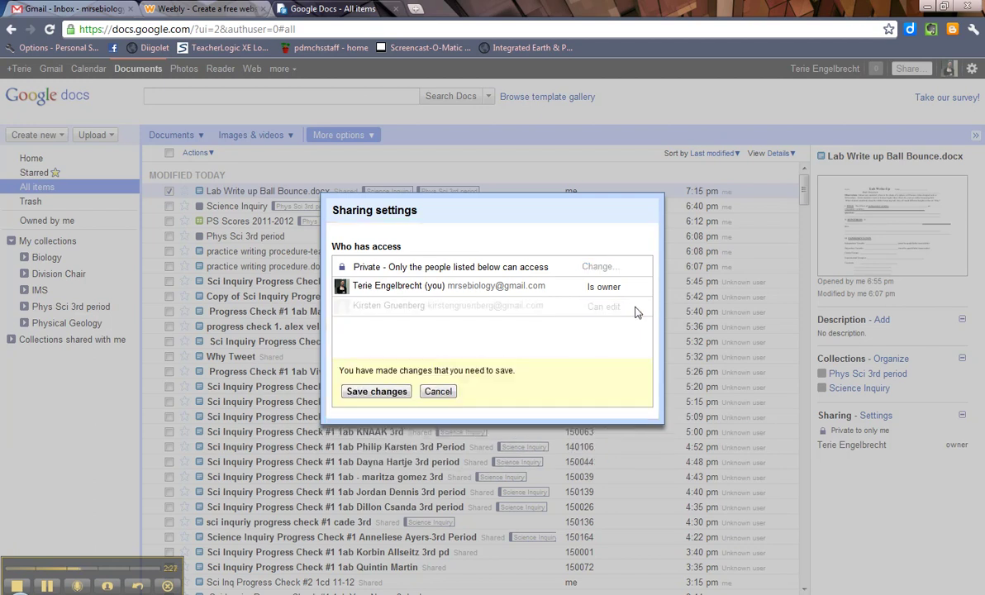
left_click(380, 391)
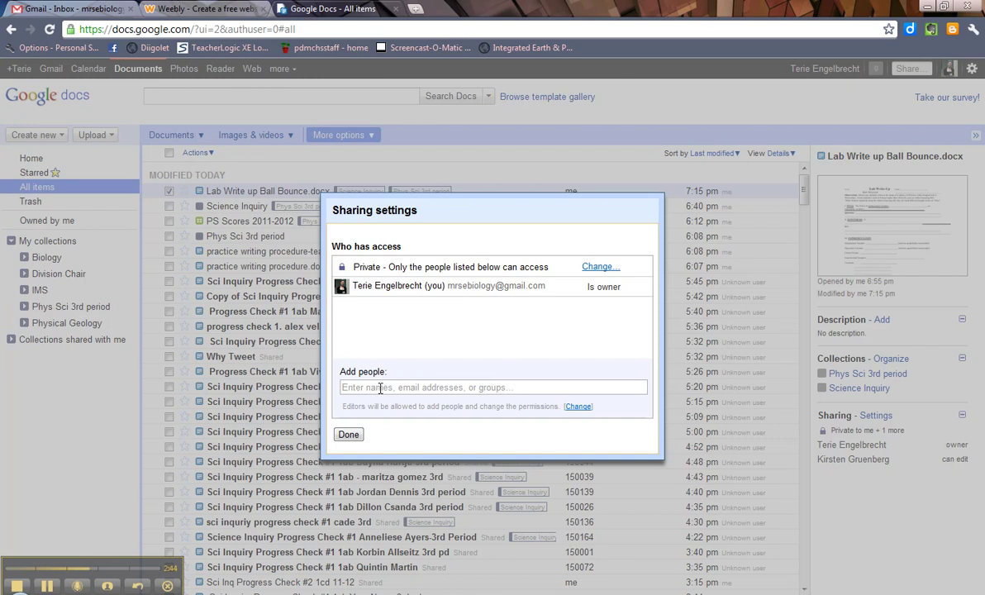
- Change access to Anyone with the link, keep Can view, and save
left_click(592, 269)
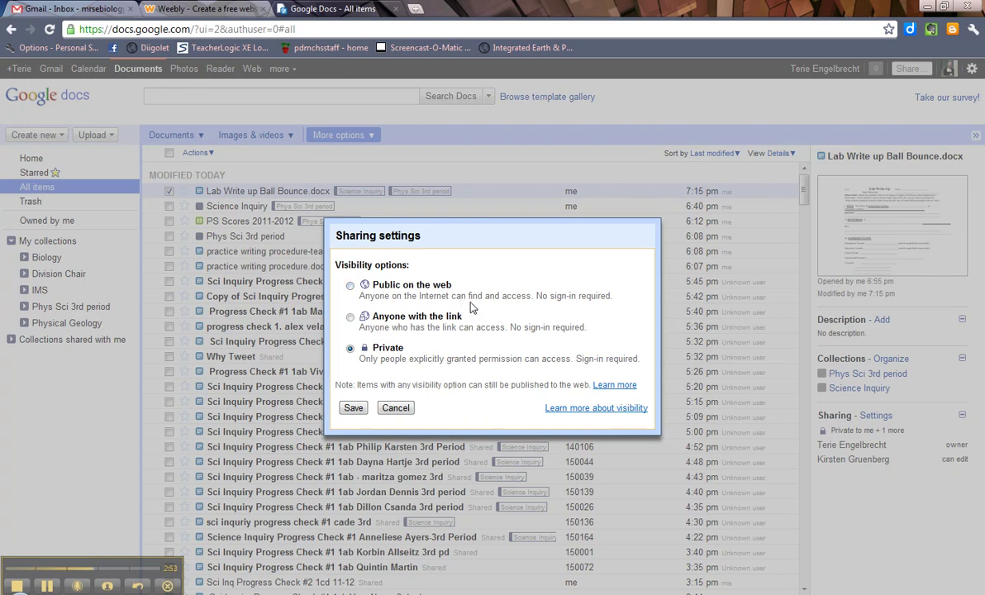
left_click(351, 317)
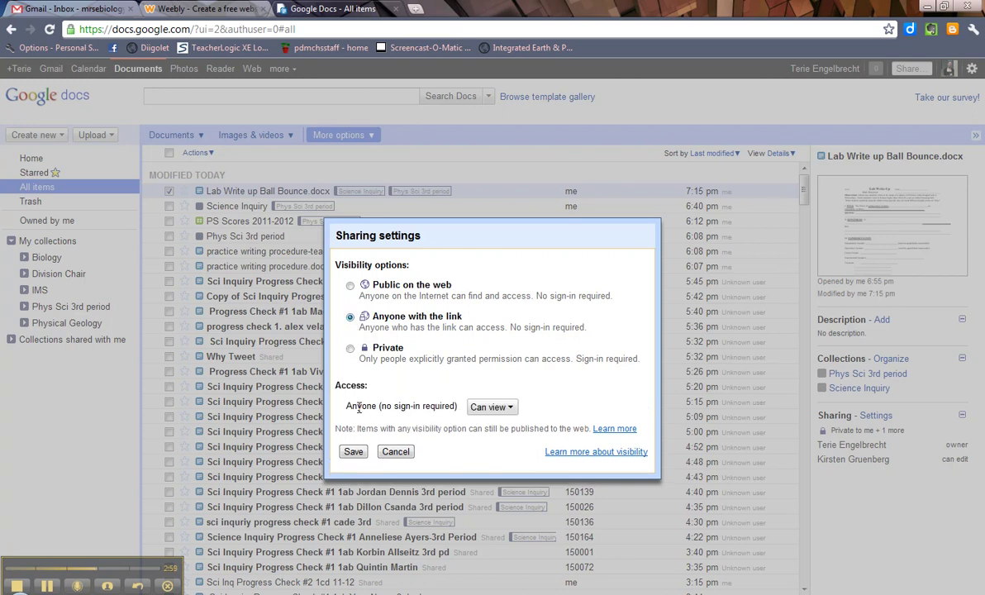
left_click(512, 418)
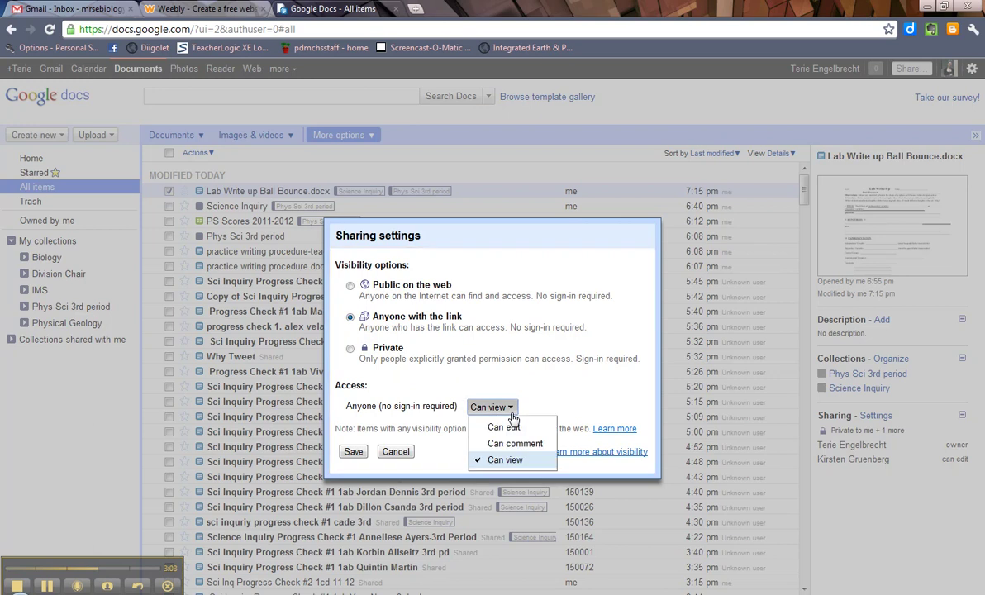
left_click(556, 410)
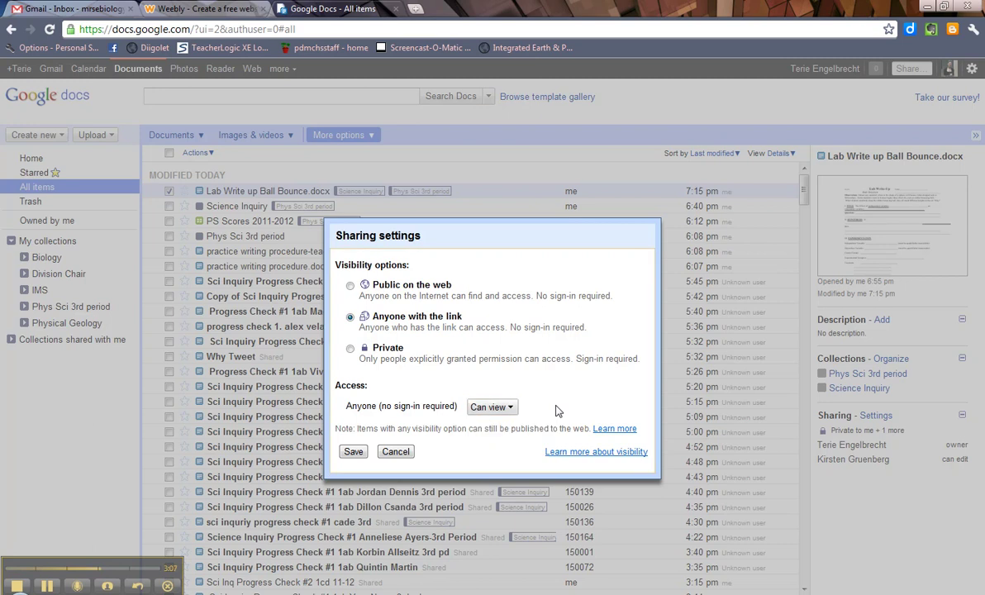
left_click(353, 452)
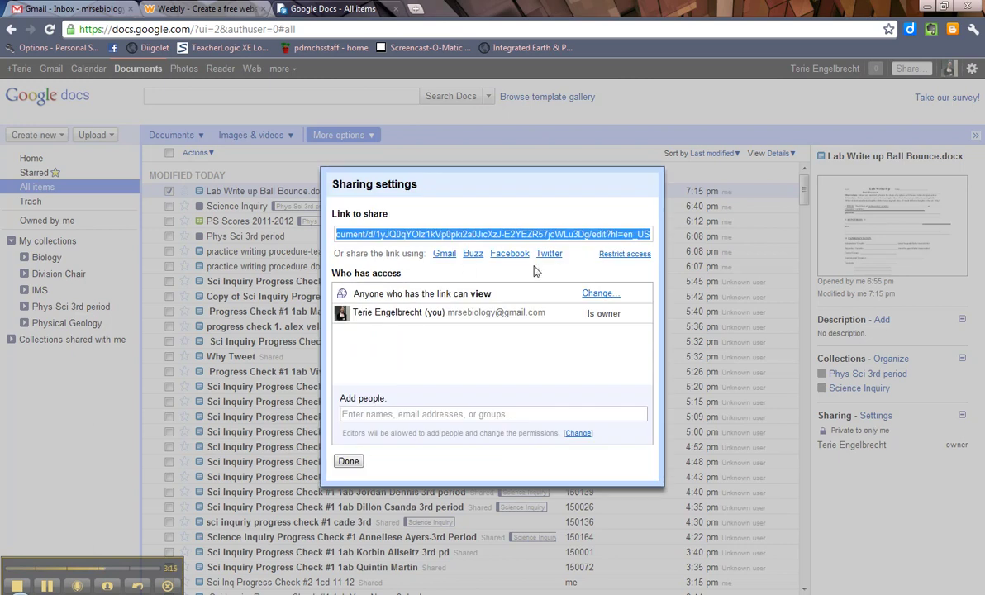
- Copy the document's share link and close the Sharing settings dialog
right_click(477, 234)
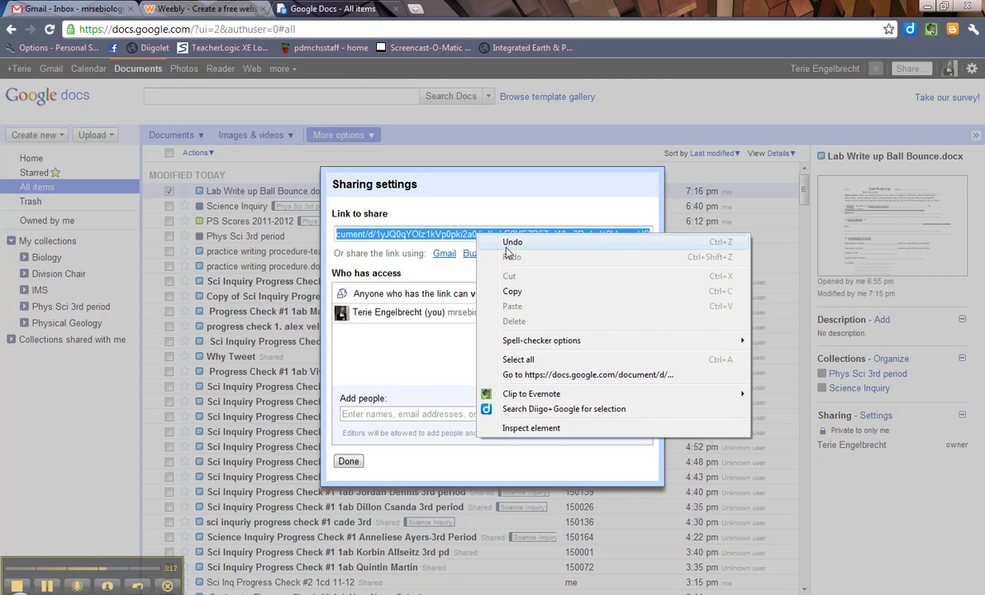
left_click(512, 291)
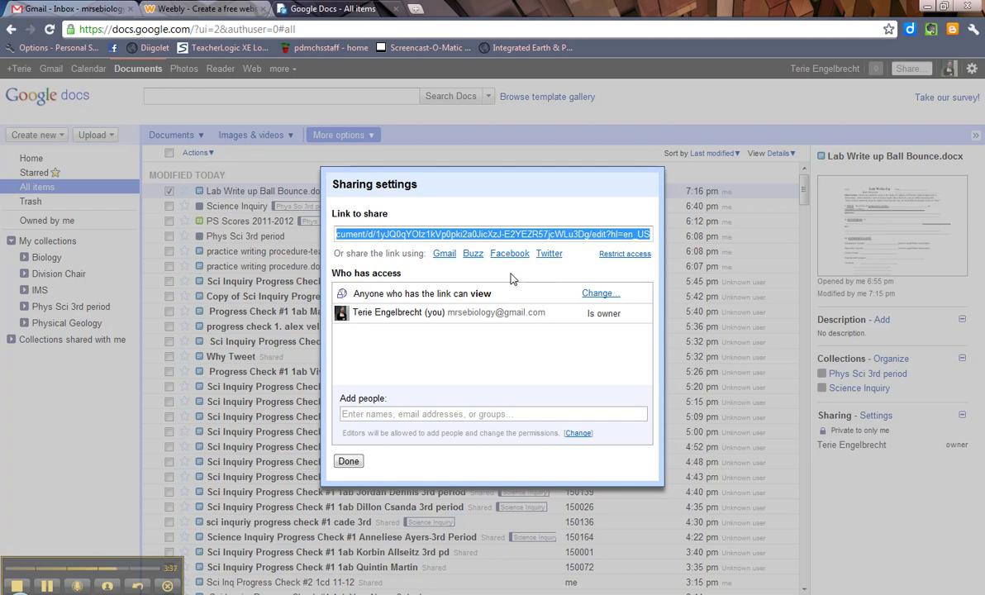
left_click(347, 461)
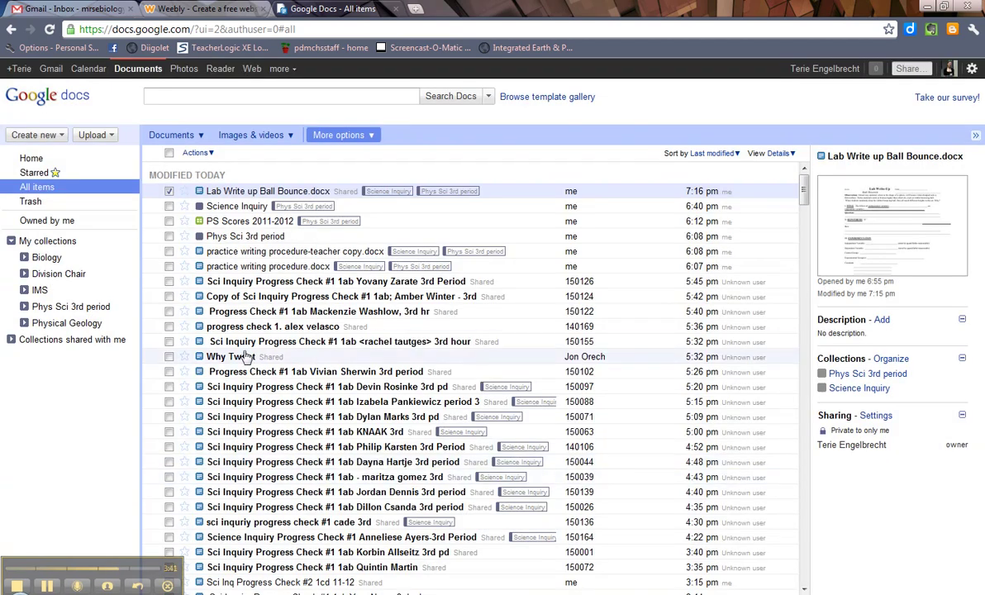
- Open Lab Write up Ball Bounce.docx in a new tab, review its Share settings, then close the tab
left_click(305, 192)
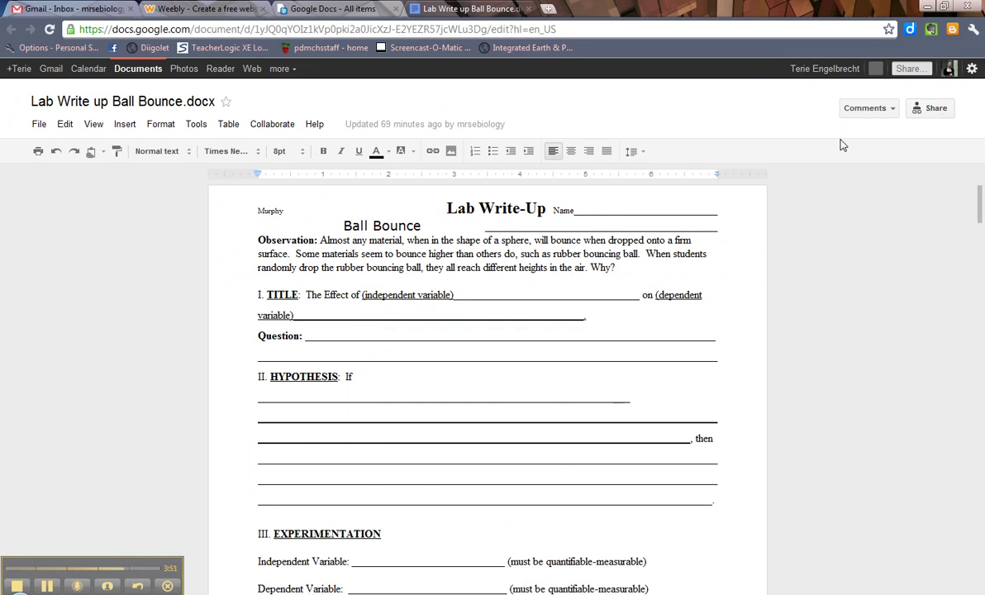
left_click(934, 109)
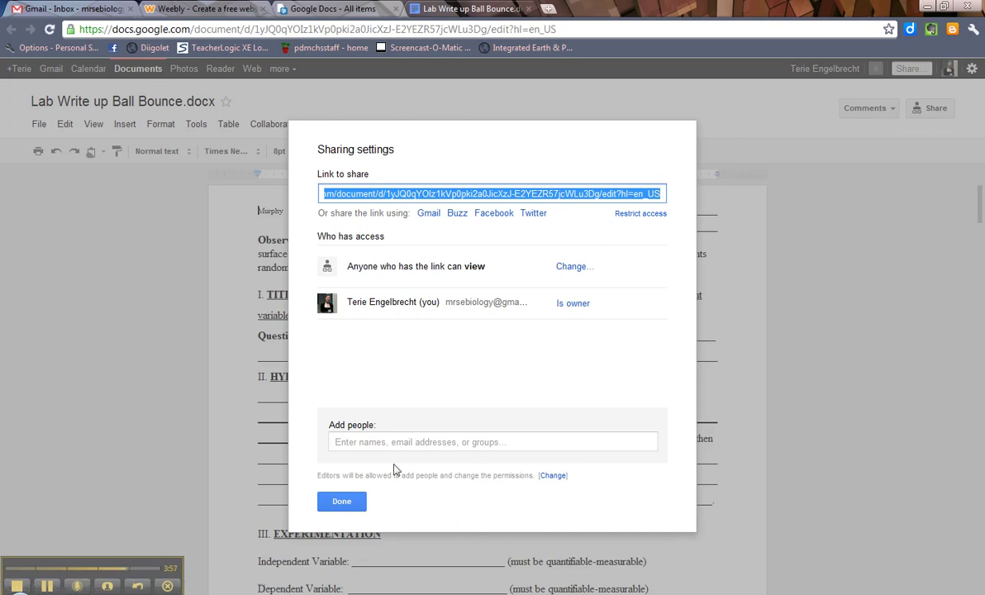
left_click(341, 501)
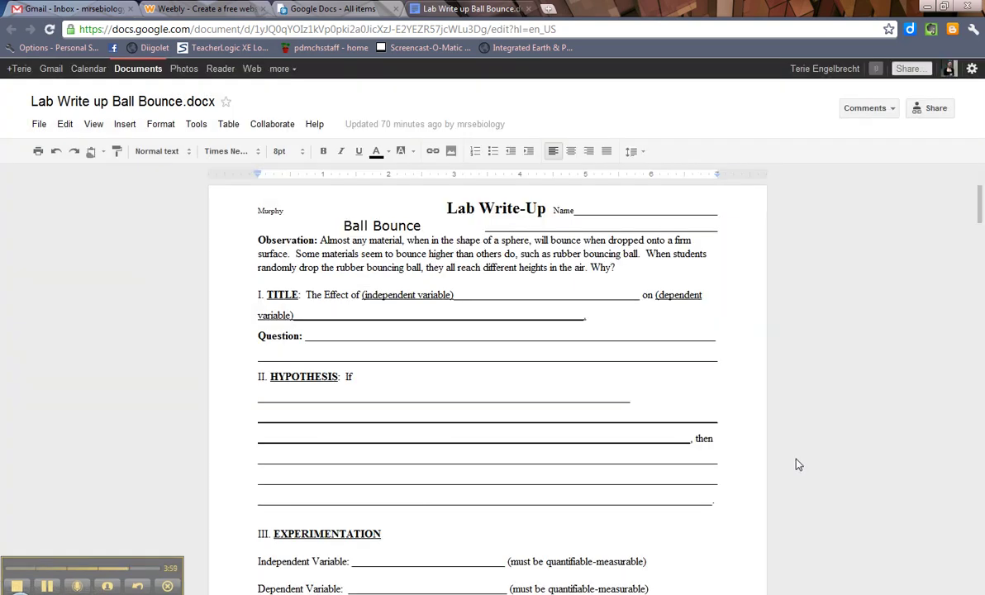
left_click(528, 9)
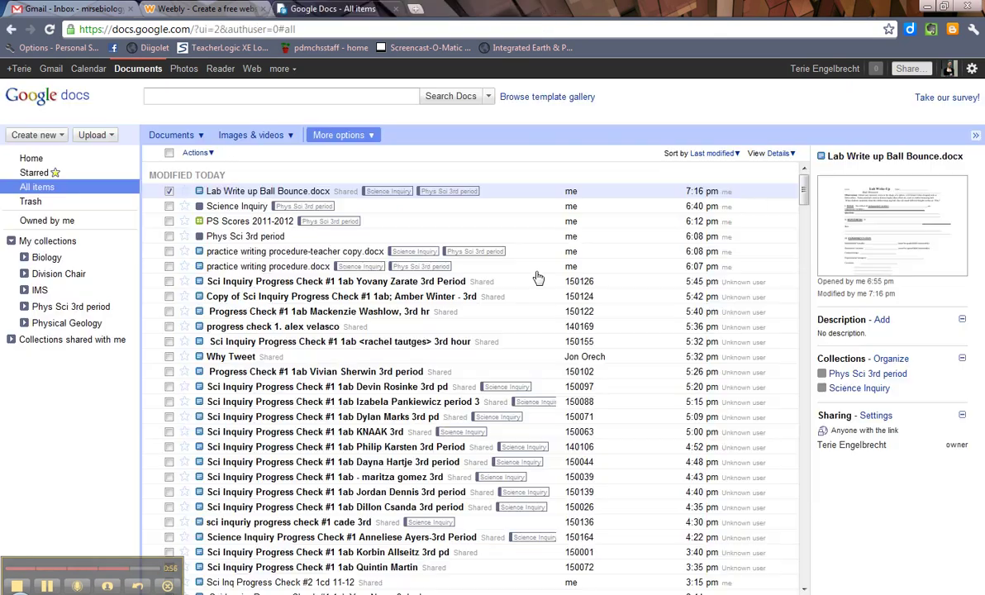